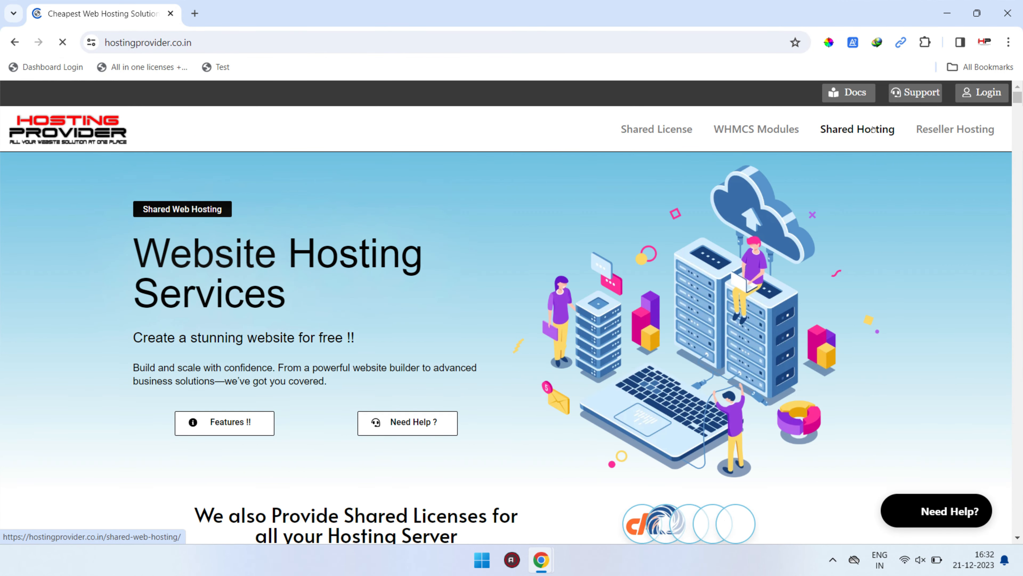
Open the Reseller Hosting page and order the Shared Reseller Starter plan with 20 cPanel hosting accounts.
click(967, 133)
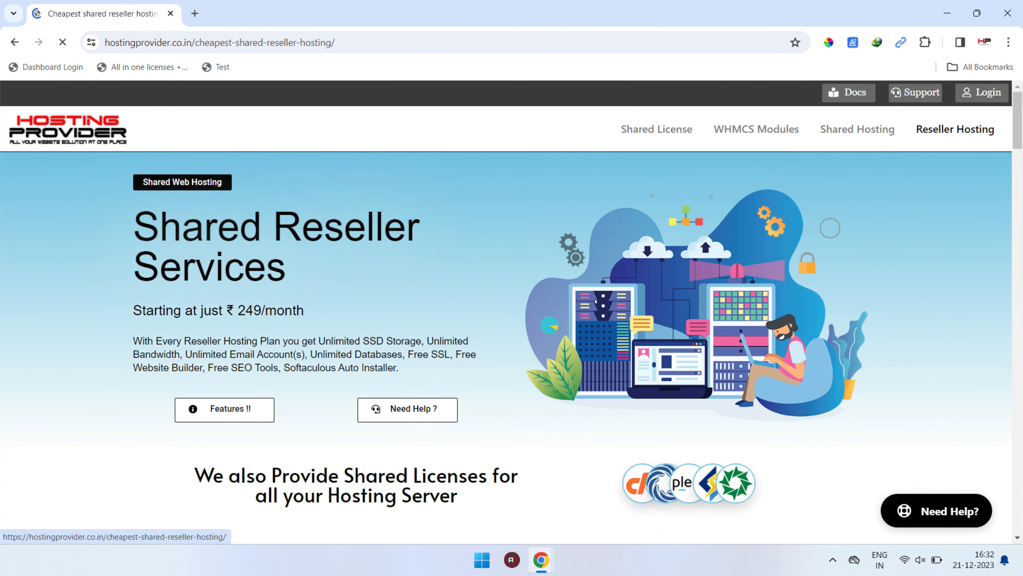
scroll(533, 348, down, 10)
scroll(533, 348, down, 6)
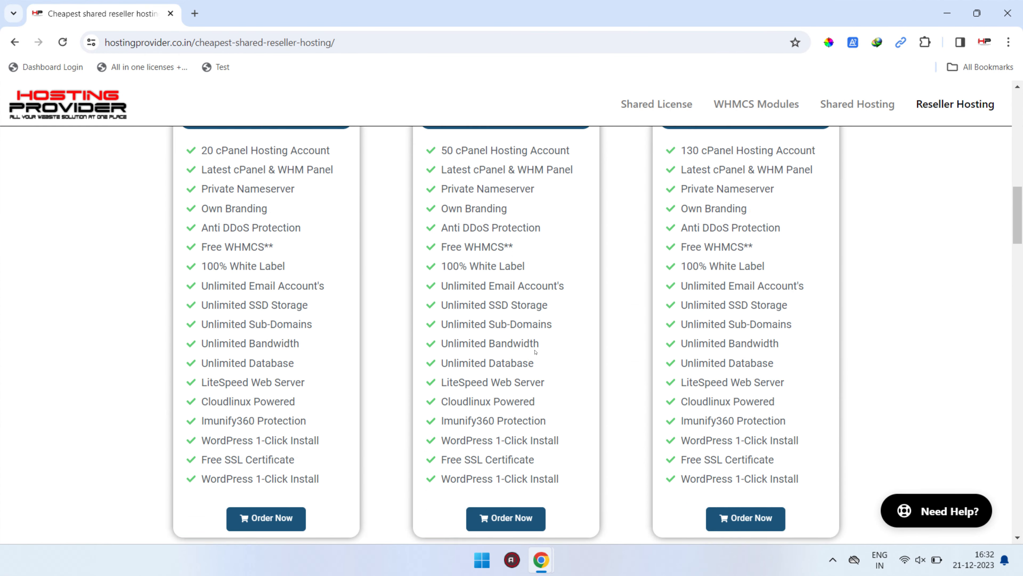
click(267, 363)
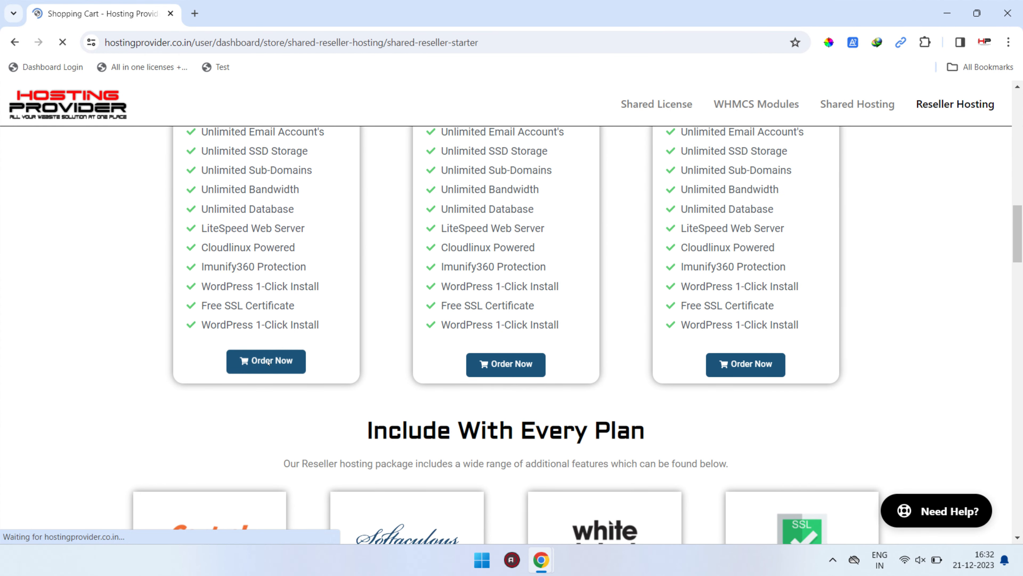
Choose the subdomain "test" under .hostingprovider.co.in for the order and check its availability.
click(437, 259)
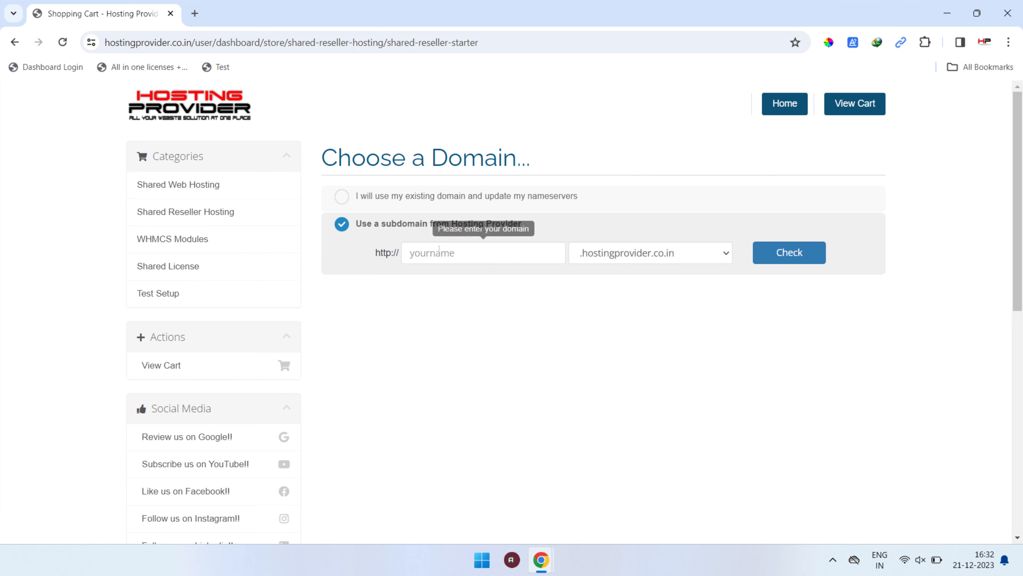
click(444, 247)
text(te)
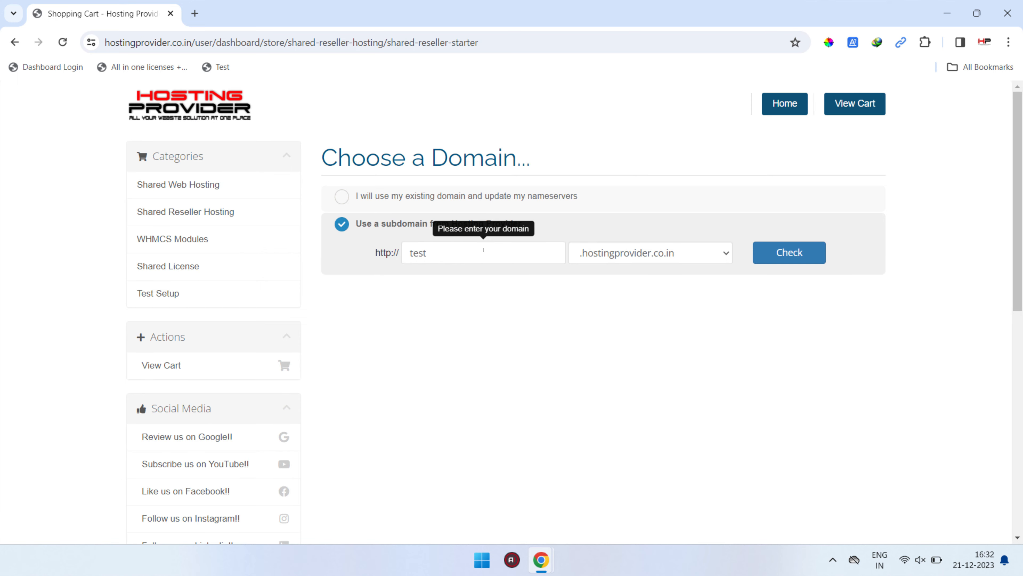
text(st)
click(824, 253)
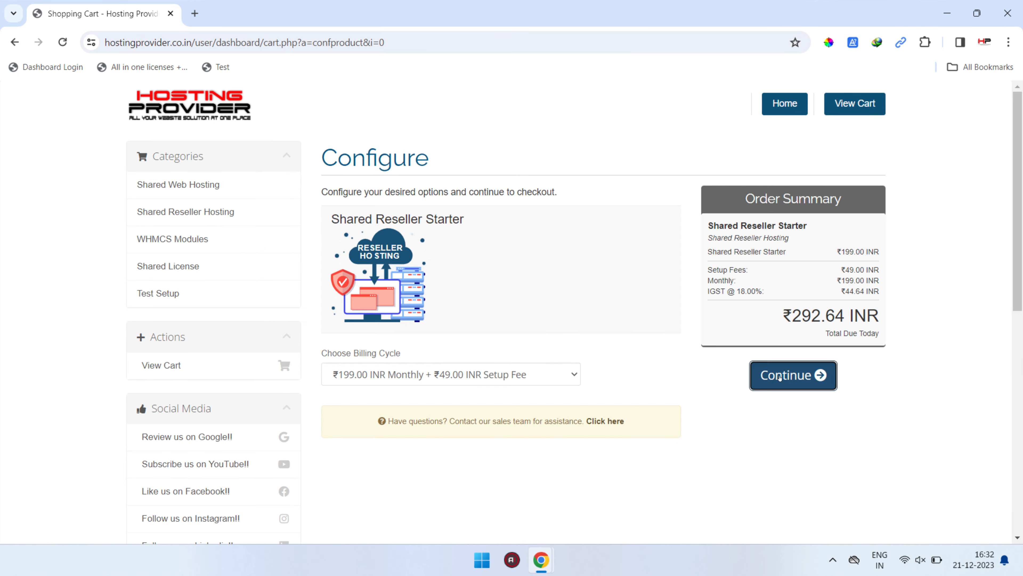
Continue with the monthly billing cycle, then validate the promo code in the cart and proceed to checkout.
click(779, 376)
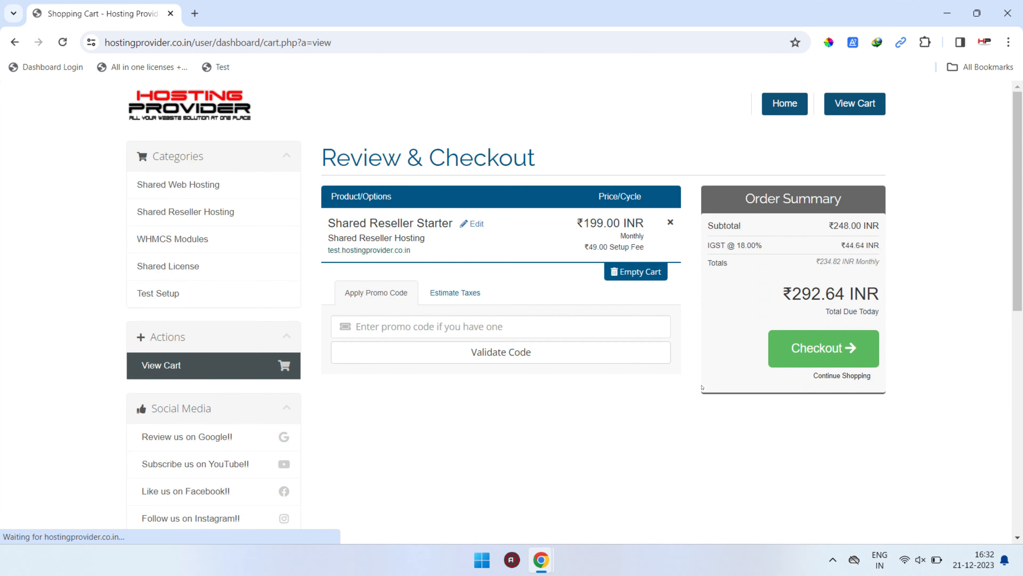
text(testfree)
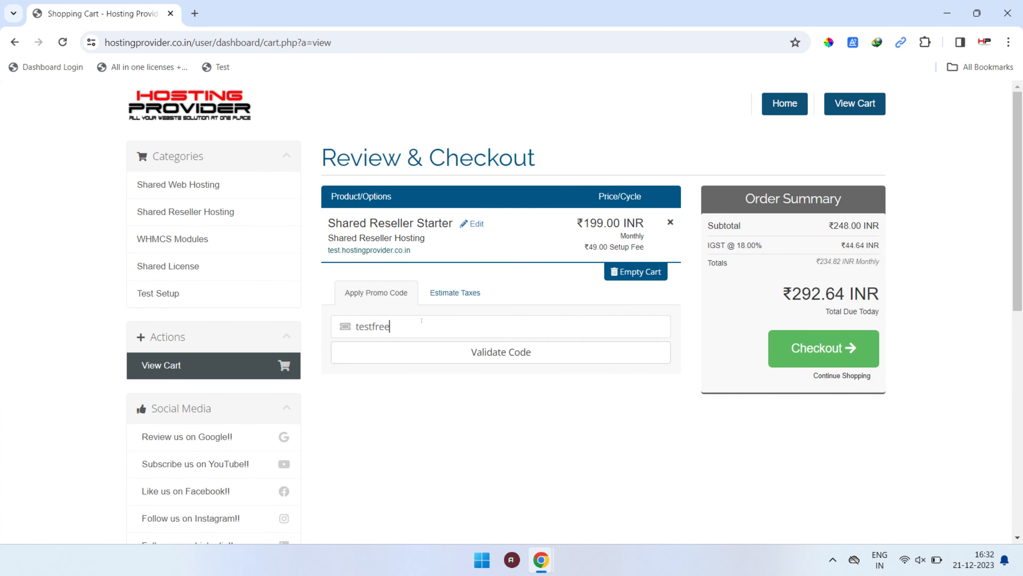
click(419, 352)
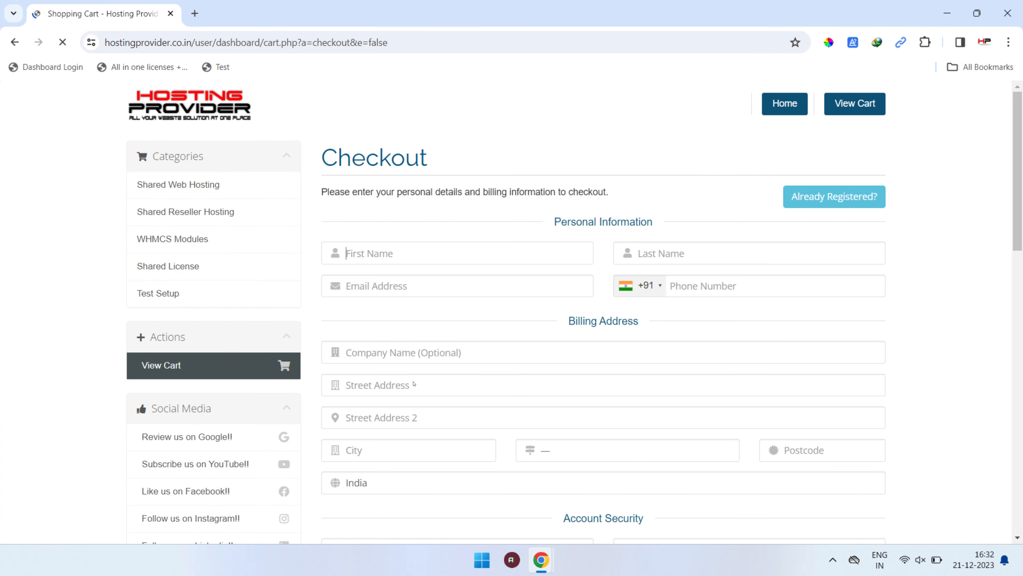
Log in at checkout as an already registered customer, entering the account e-mail address and password.
click(852, 188)
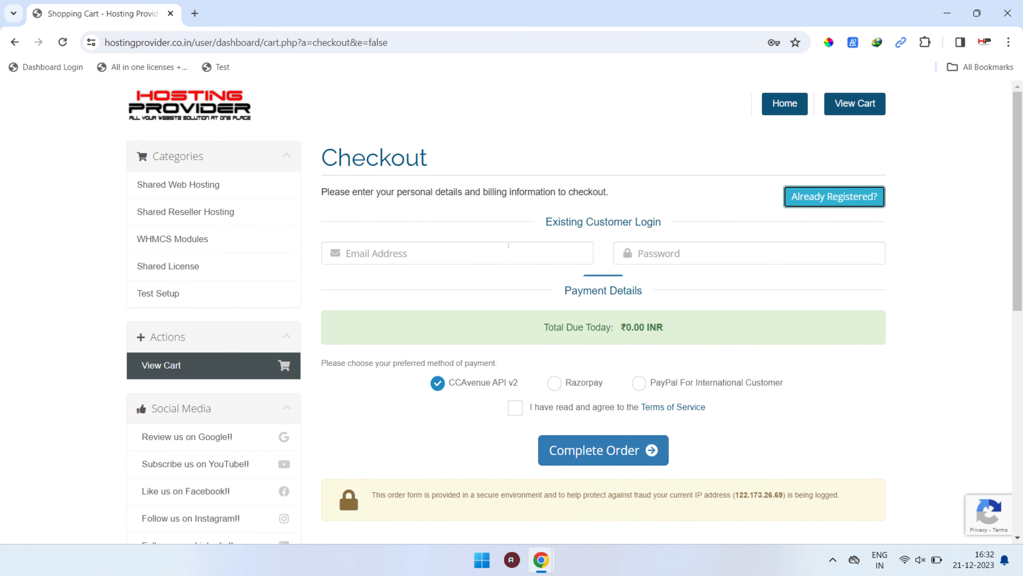
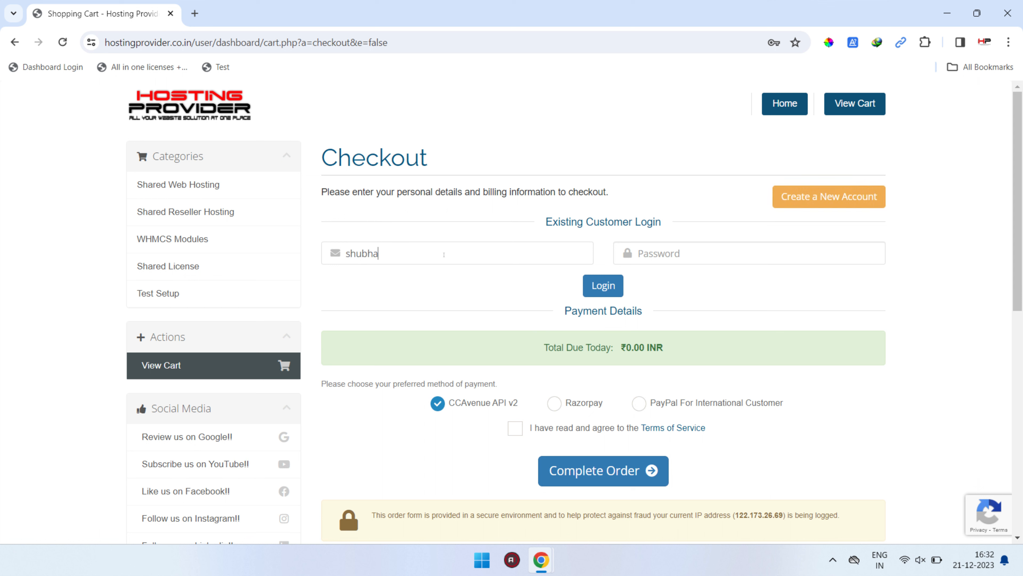
key(Tab)
text(*)
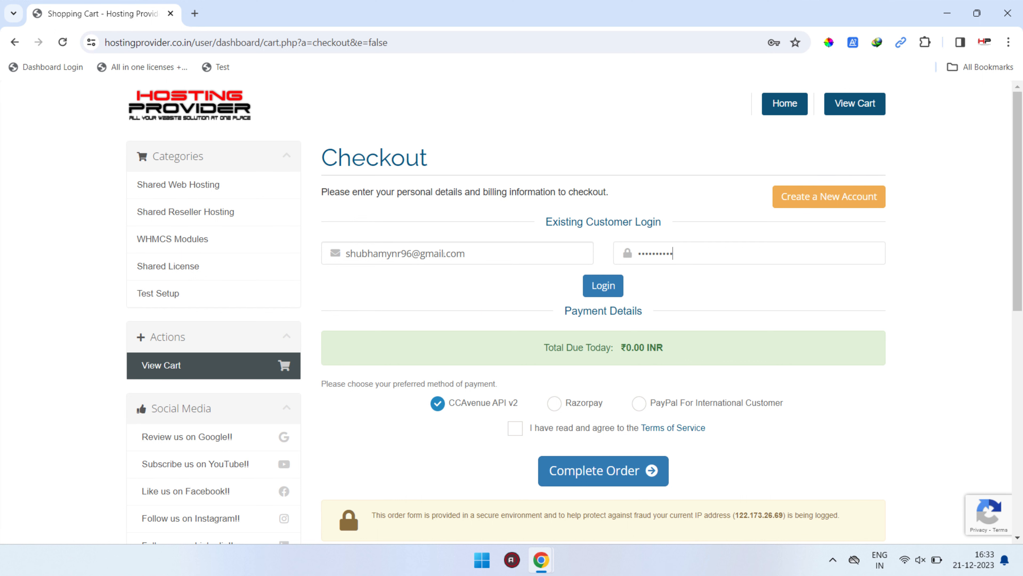
text(*********)
key(Return)
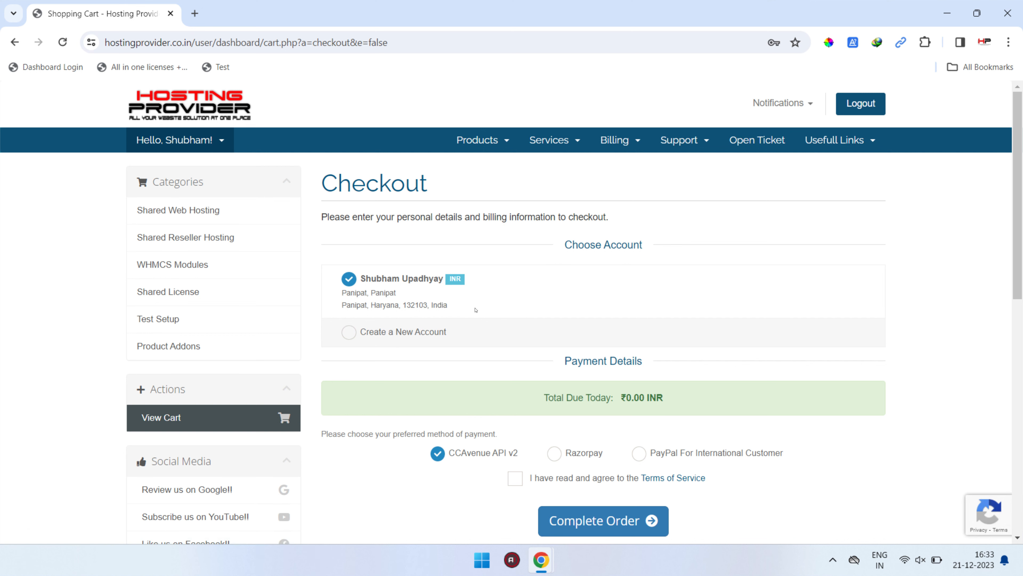
Agree to the Terms of Service, complete the order and continue to the client area.
scroll(556, 368, down, 2)
click(515, 381)
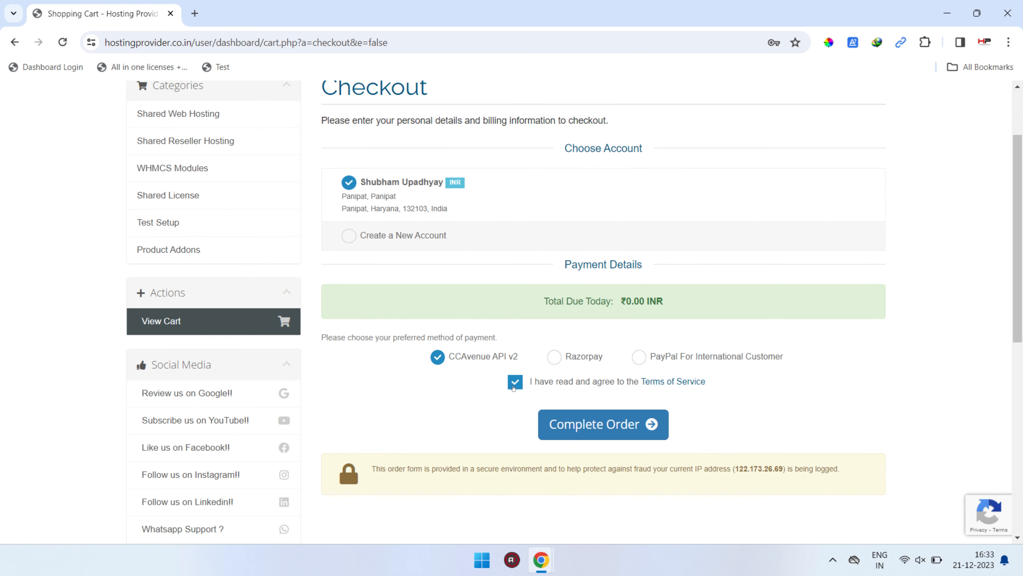
click(578, 427)
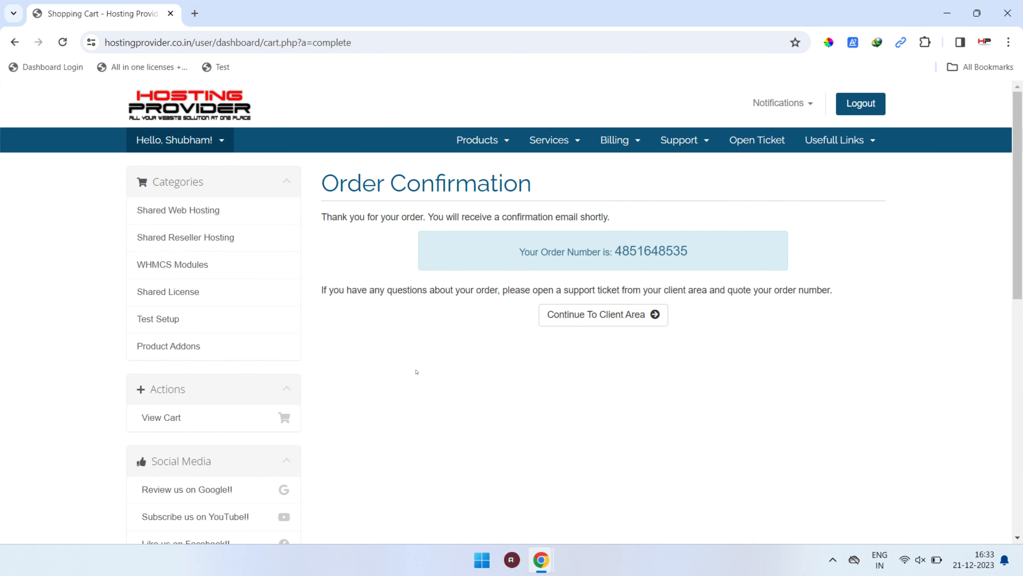
click(585, 324)
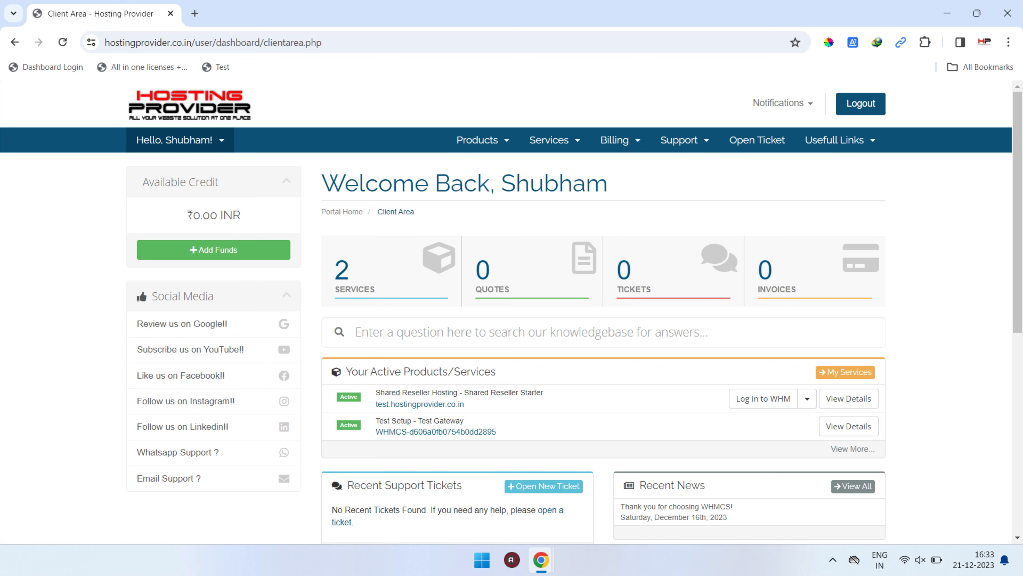
Log in to cPanel from the test.hostingprovider.co.in service details, allowing Interface Analytics and skipping the starting-point choice.
click(527, 402)
scroll(361, 350, down, 3)
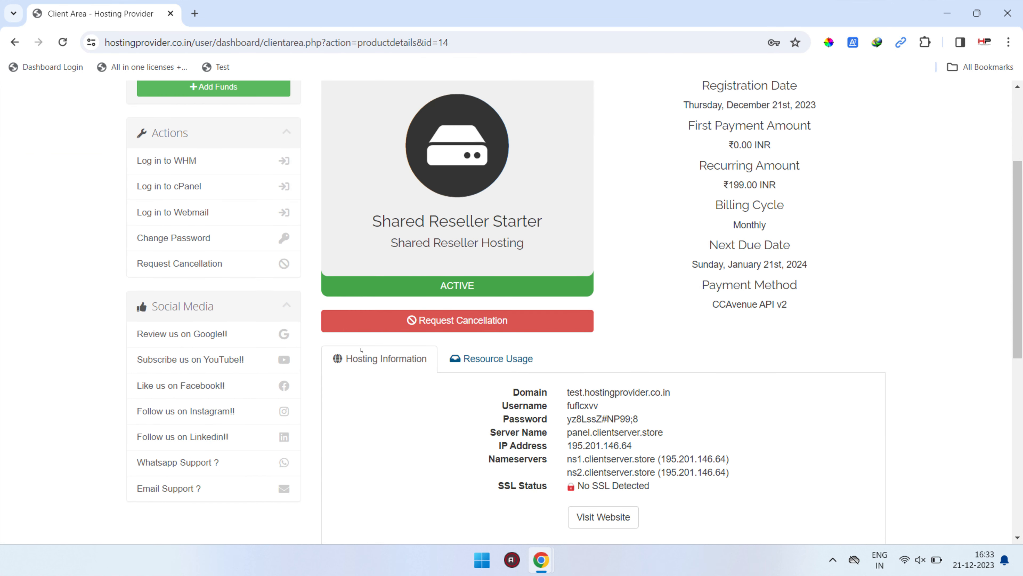
scroll(200, 335, up, 3)
click(201, 348)
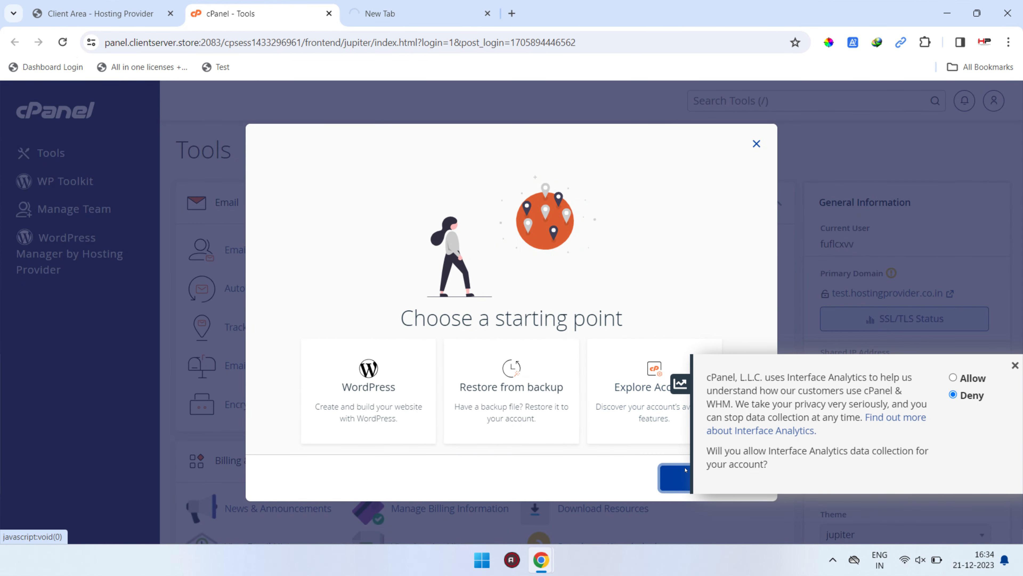
click(952, 377)
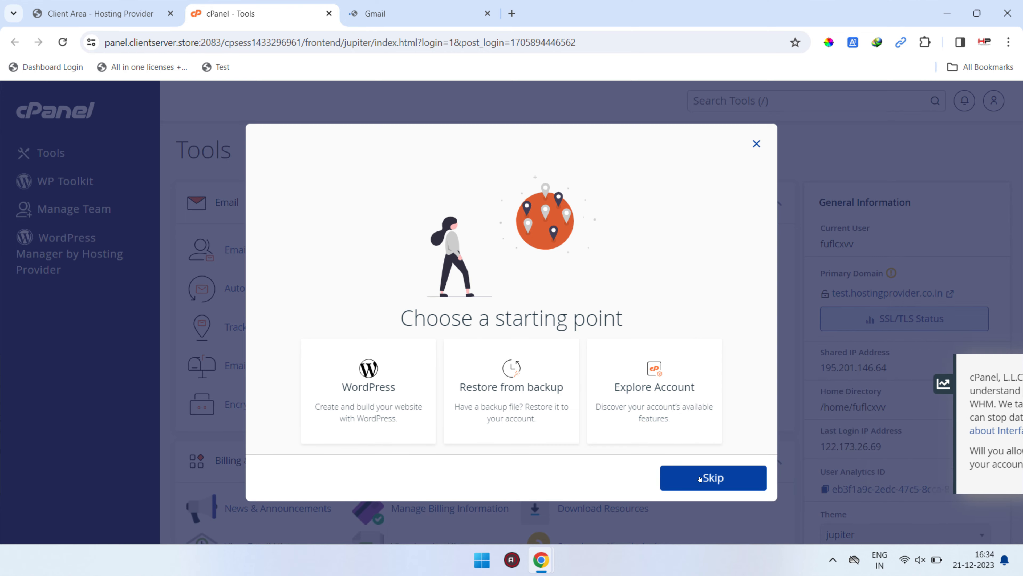
click(684, 480)
Find the Let's Encrypt SSL tool by searching for "lets" and start issuing a certificate for test.hostingprovider.co.in.
click(723, 101)
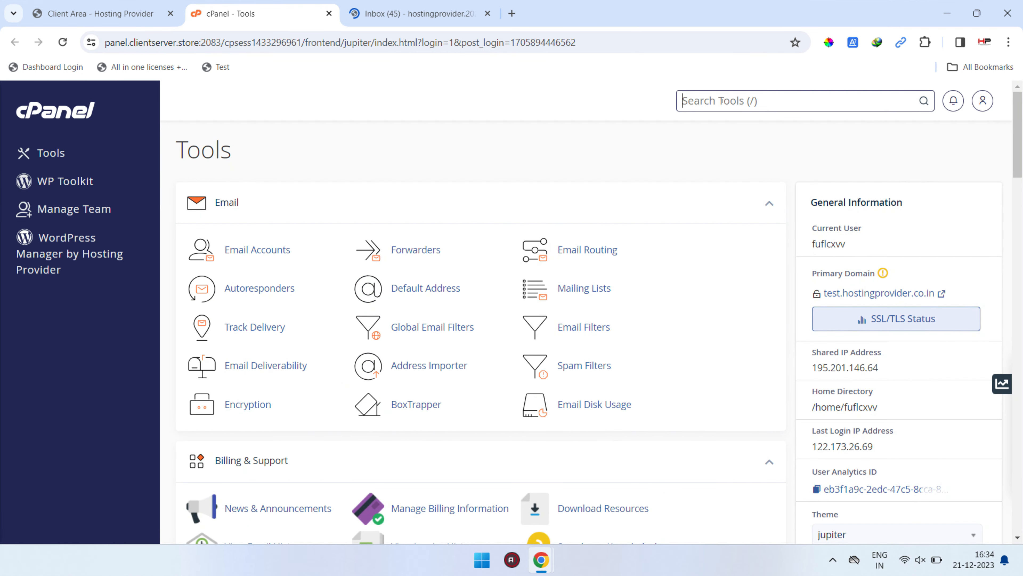
text(lets)
key(Down)
key(Return)
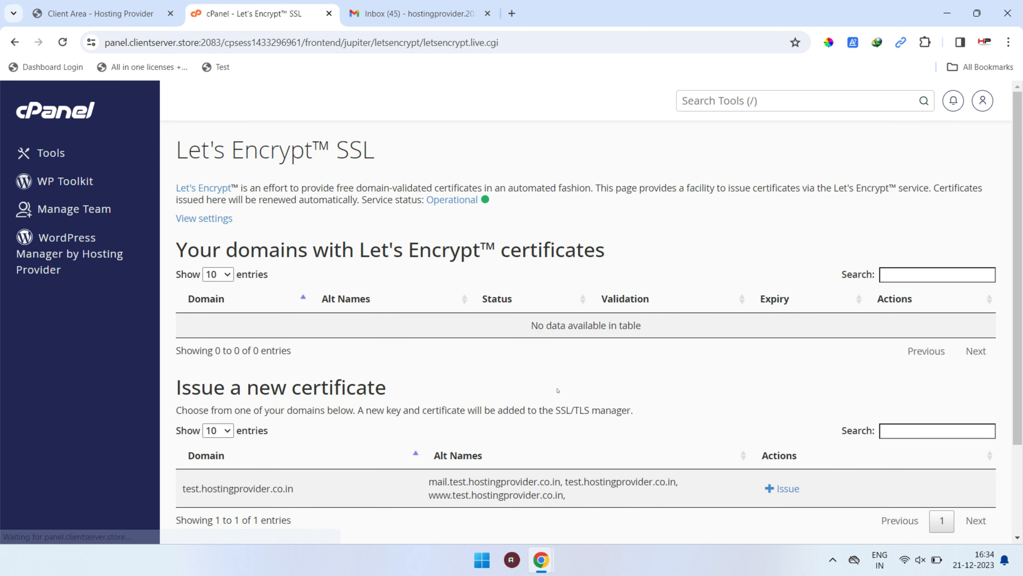
scroll(323, 219, down, 2)
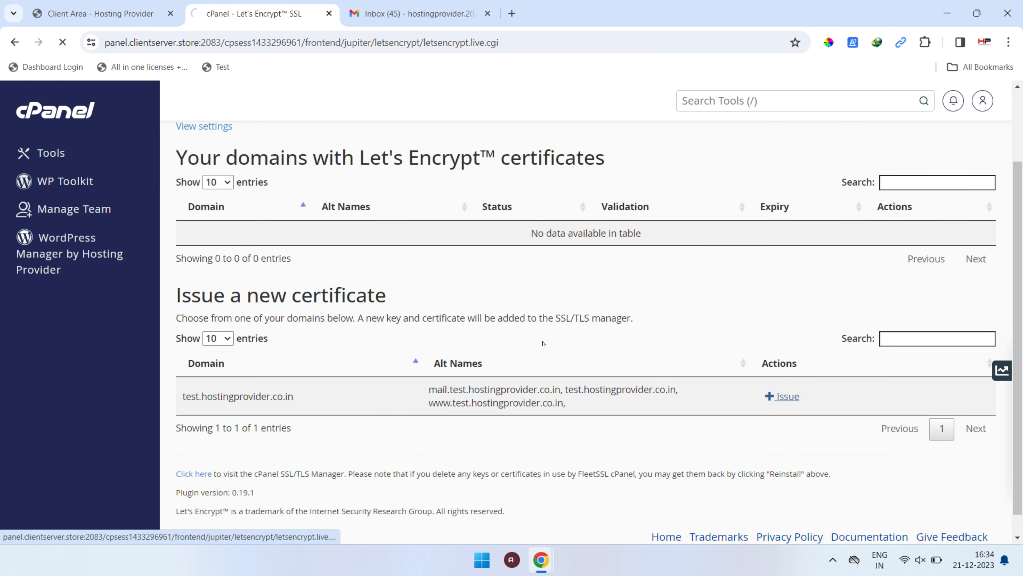
click(790, 397)
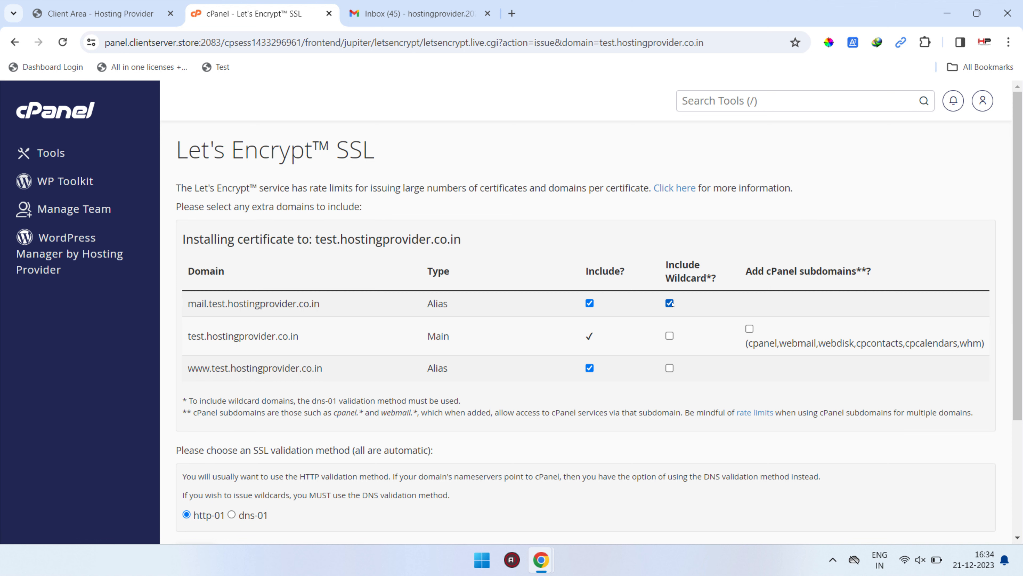
Issue the certificate with wildcards for the mail, main and www domains plus the cPanel subdomains, using dns-01 validation.
key(Tab)
key(space)
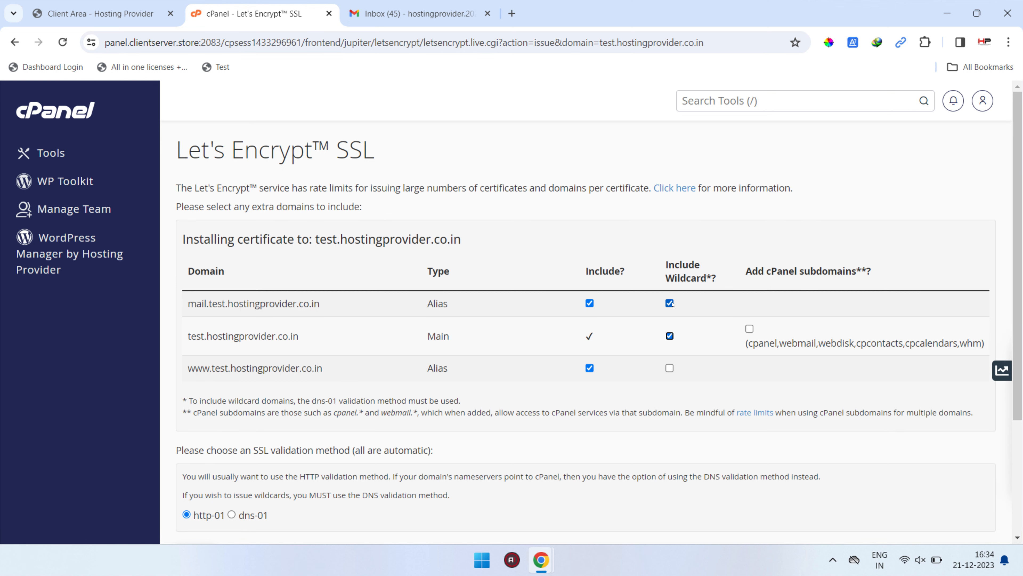
key(Tab)
key(space)
key(Tab)
key(Tab)
key(space)
key(Tab)
scroll(631, 304, down, 3)
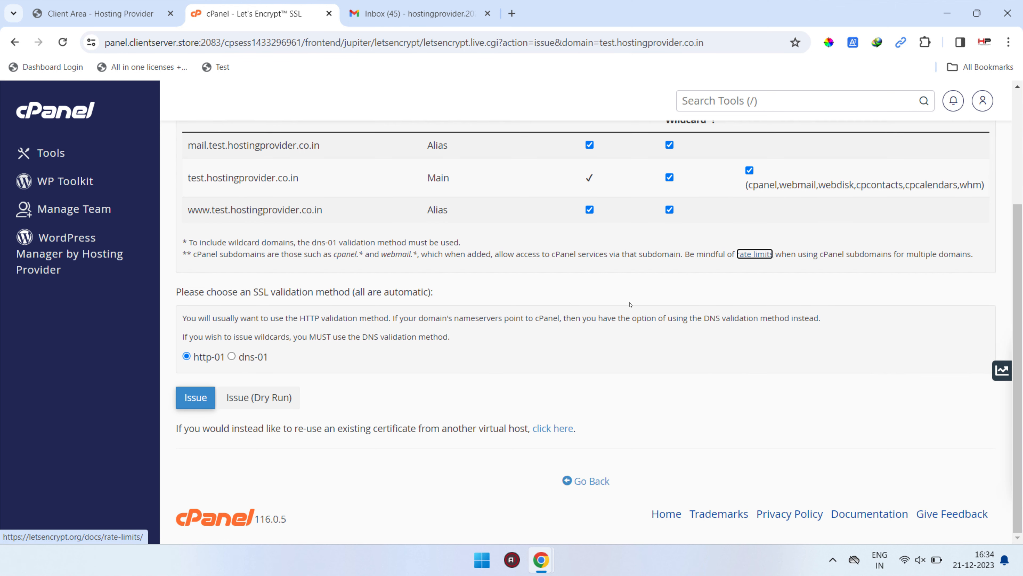
click(232, 356)
click(195, 398)
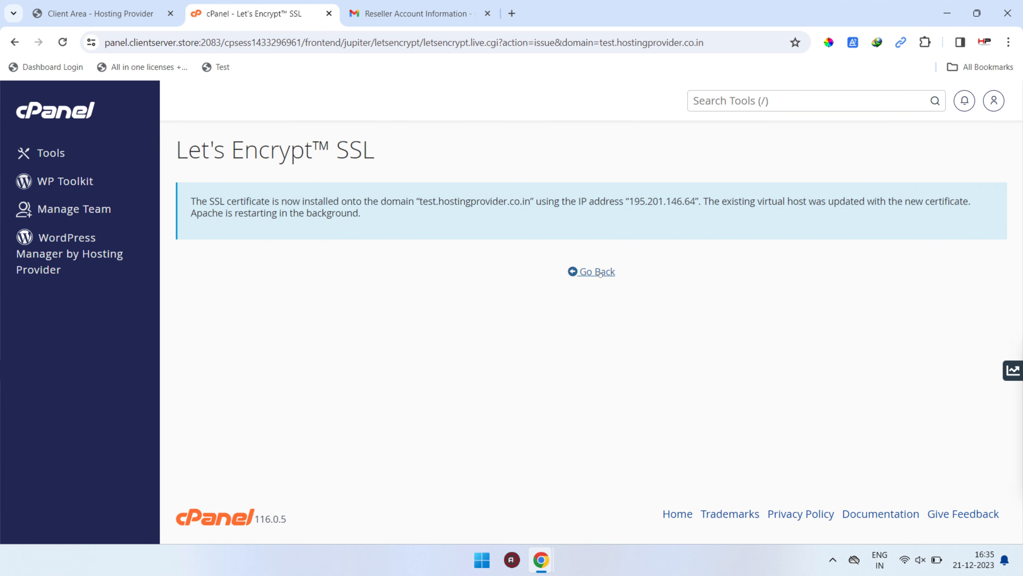
Return to the Let's Encrypt certificate list and review the entry for test.hostingprovider.co.in.
click(592, 271)
scroll(506, 316, down, 5)
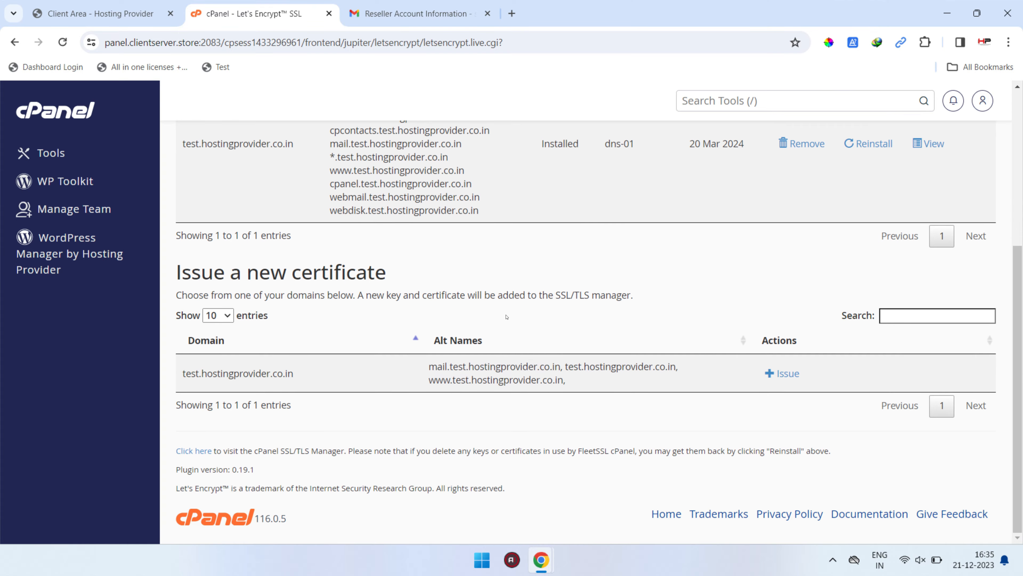
scroll(506, 317, up, 4)
Open WordPress Manager by Hosting Provider, search its Softaculous scripts for "whmcs" and open the WHMCS installation form.
click(85, 152)
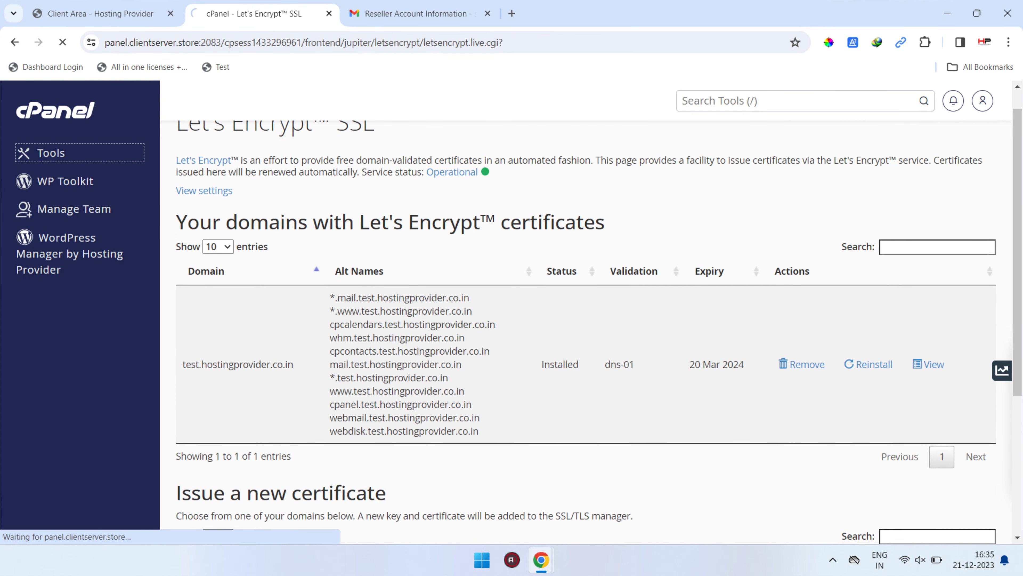
scroll(252, 285, down, 2)
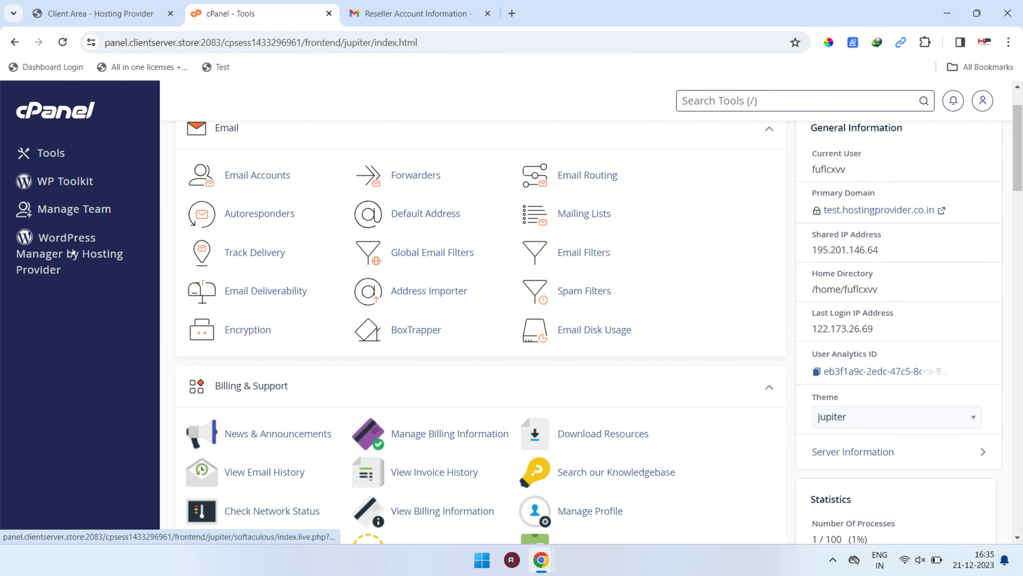
click(74, 251)
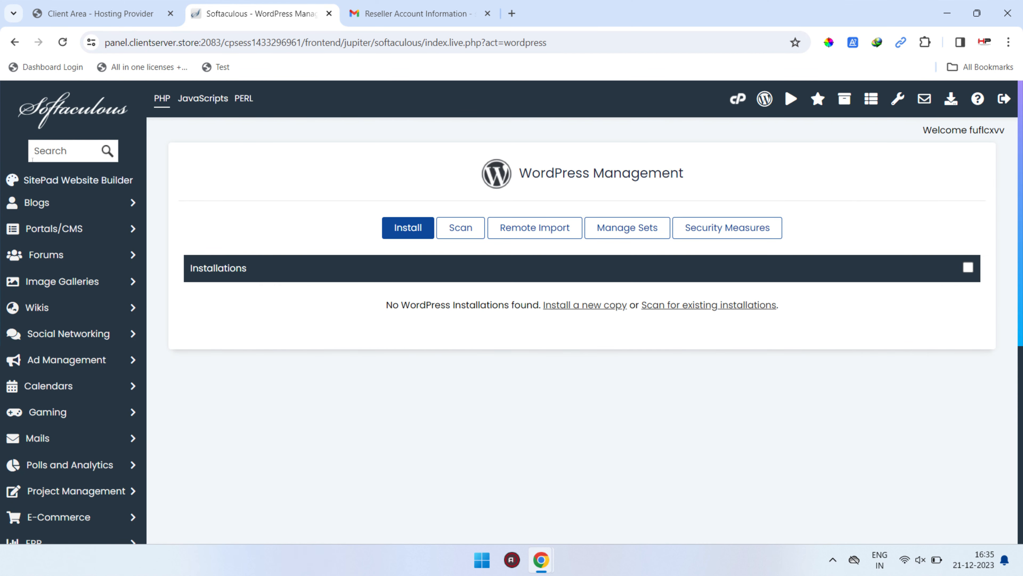
click(57, 155)
text(whmcs)
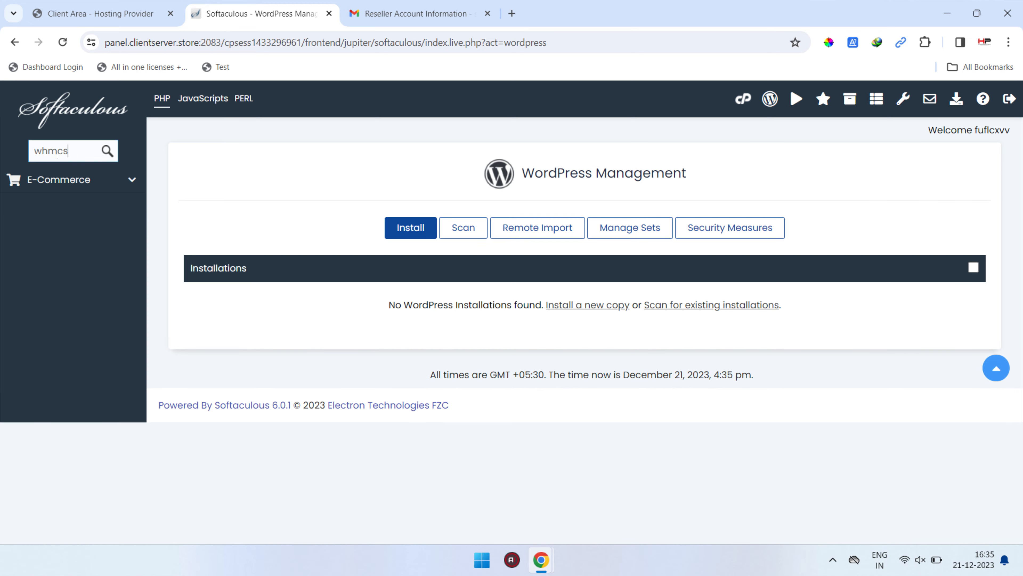
click(60, 207)
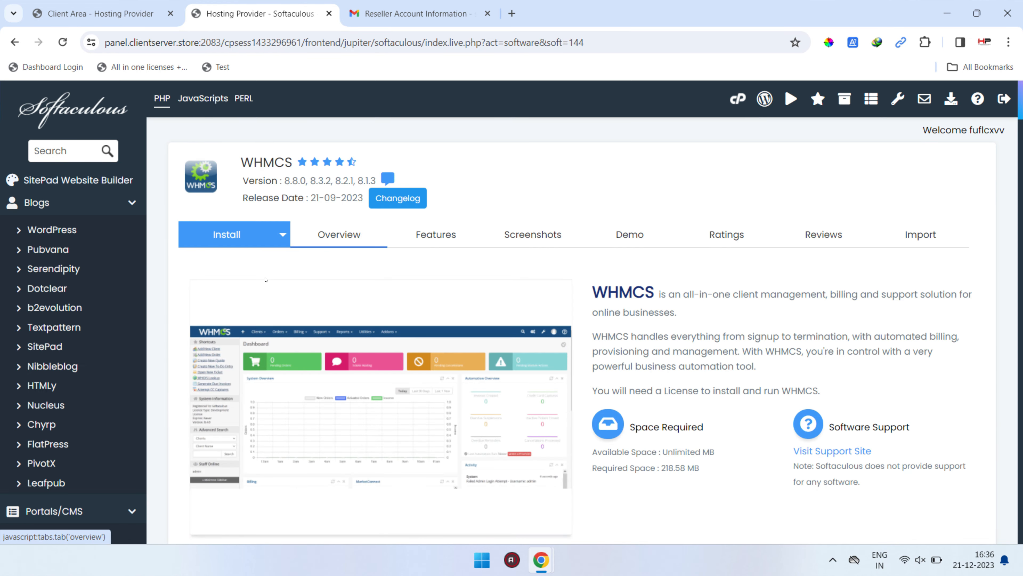
click(237, 235)
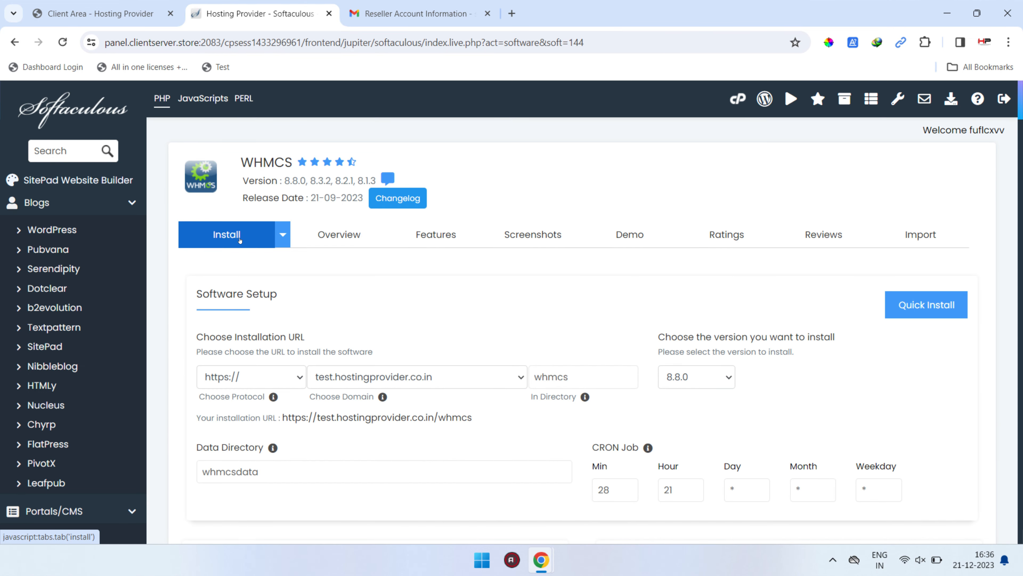
scroll(415, 329, down, 3)
drag(597, 237, 343, 237)
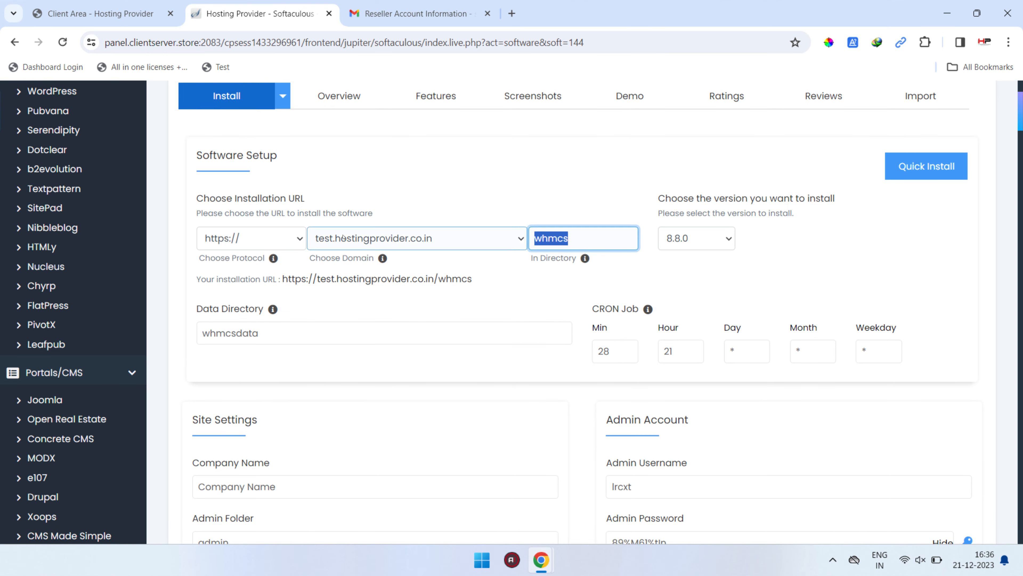
key(BackSpace)
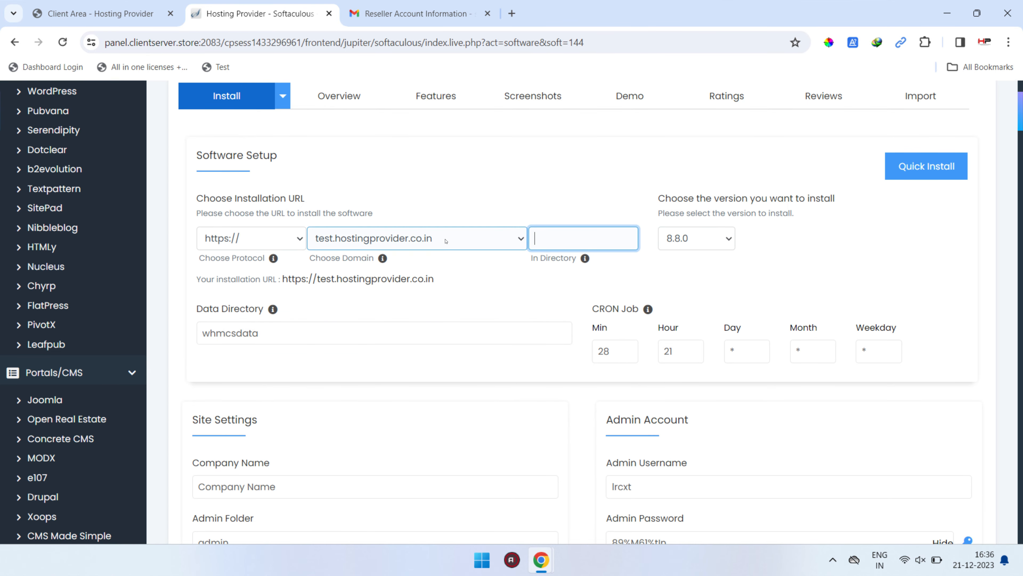
text(whmcs880)
click(348, 321)
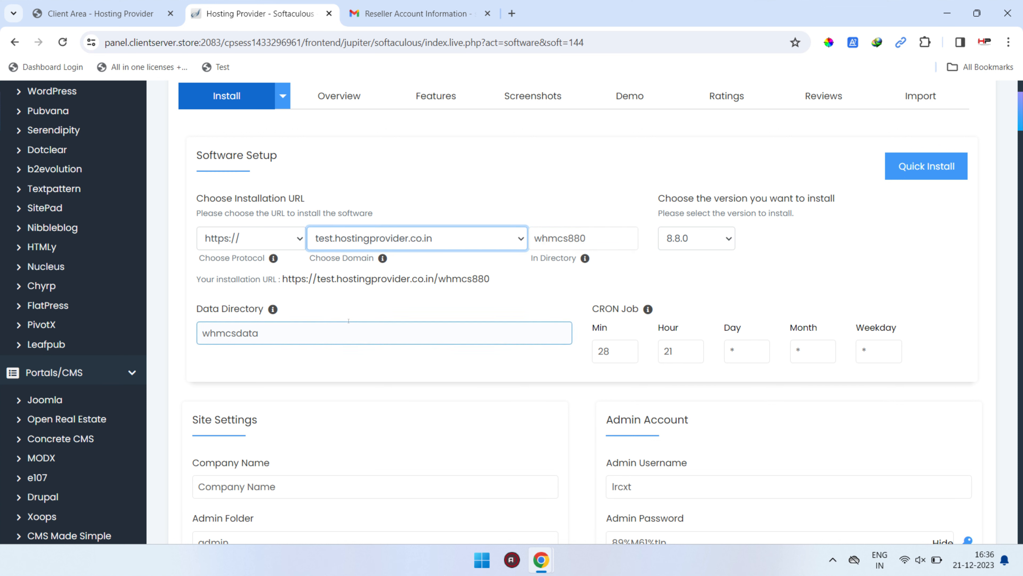
Enter "Developer Corner" as the company name in the site settings.
scroll(446, 328, down, 3)
drag(307, 278, 129, 222)
text(D)
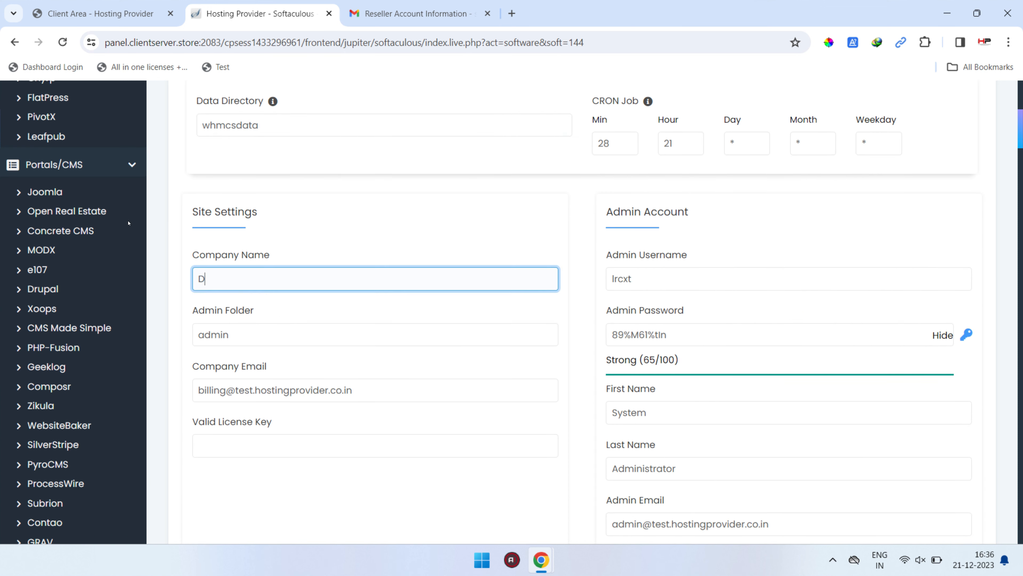
text(eveloper Corner)
key(Tab)
Copy the free WHMCS license key from the reseller account email in Gmail and paste it as the installation's valid license key.
scroll(128, 223, down, 1)
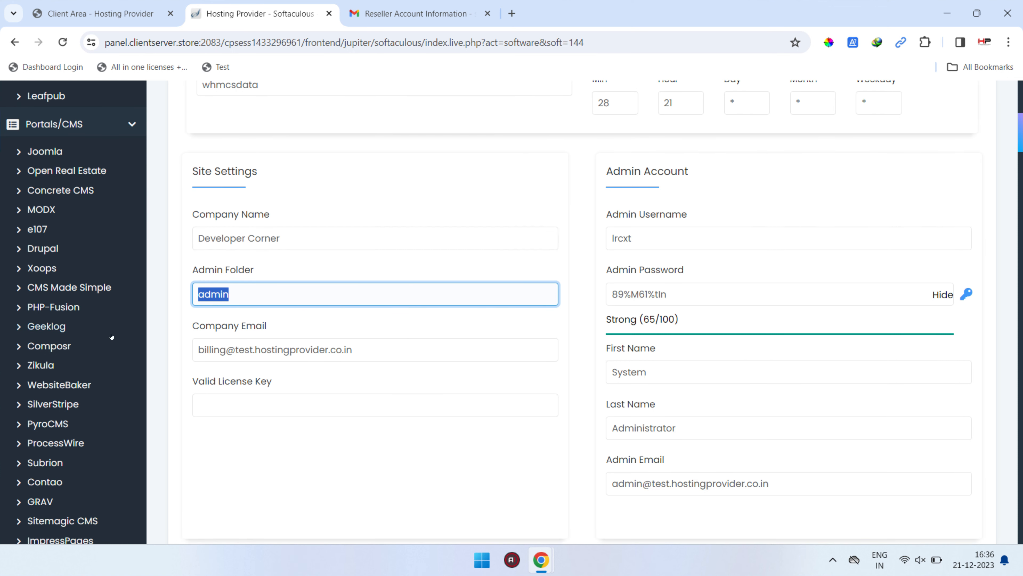
click(214, 398)
click(473, 2)
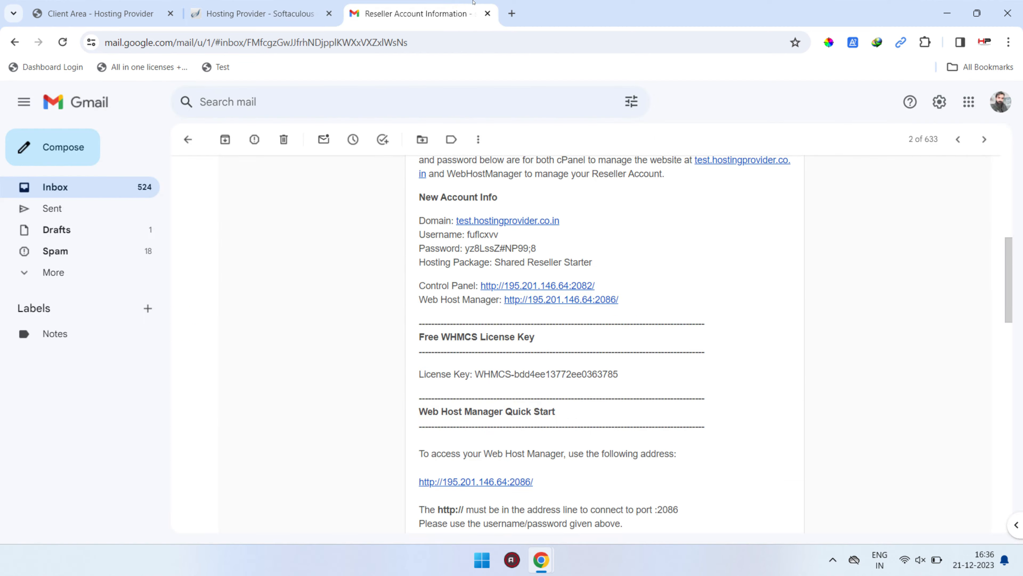
drag(620, 370, 476, 367)
key(ctrl+c)
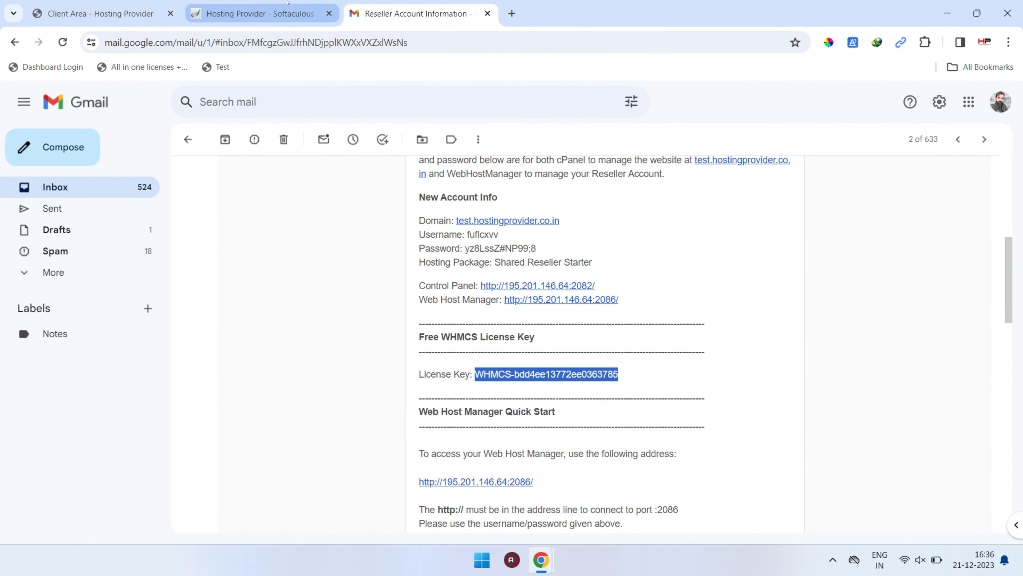
click(258, 13)
key(ctrl+v)
scroll(438, 437, down, 8)
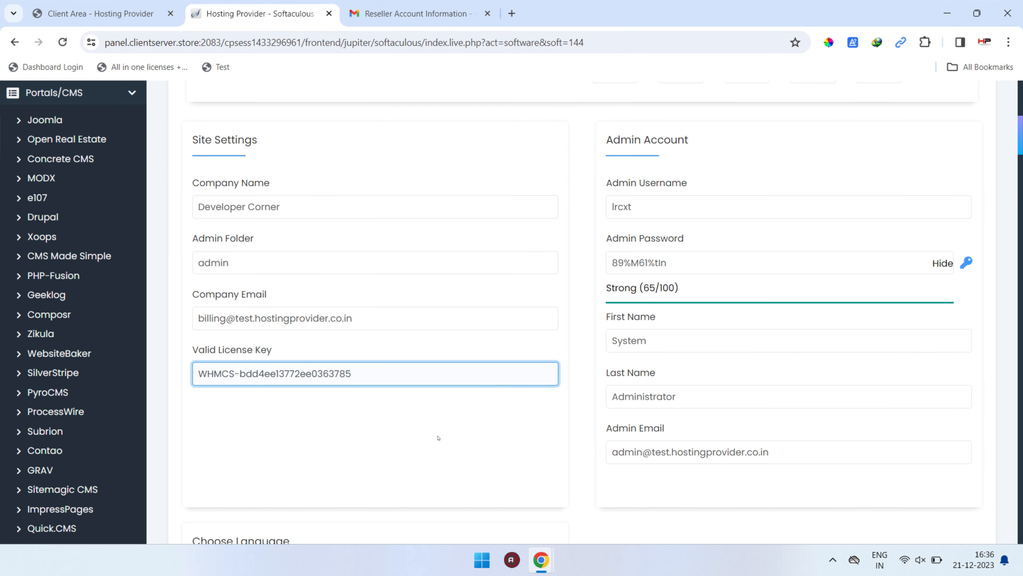
Replace the generated admin account credentials with the administrator's e-mail address as username and the chosen admin password.
scroll(439, 437, down, 4)
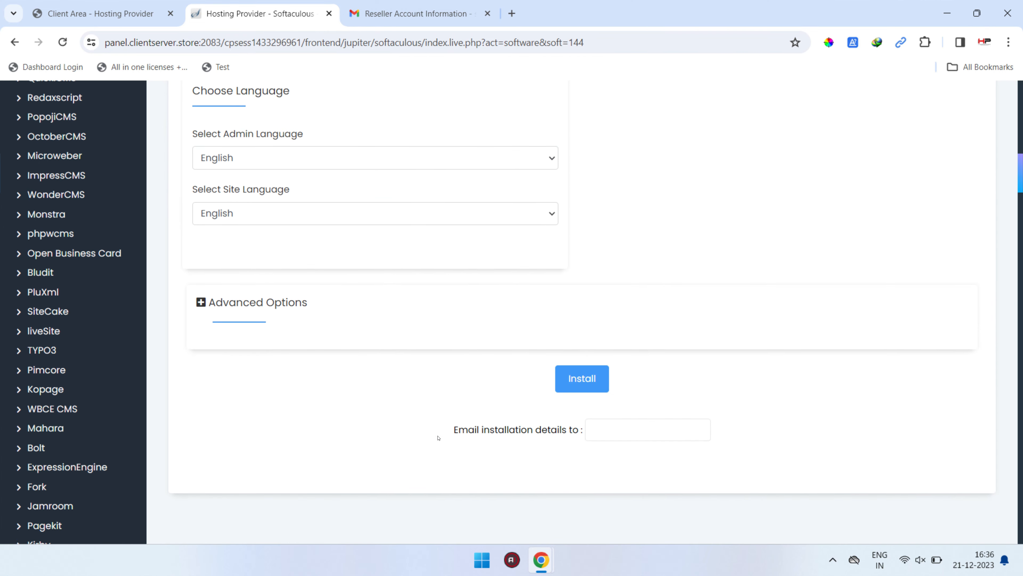
scroll(437, 443, up, 12)
key(Tab)
scroll(437, 451, up, 2)
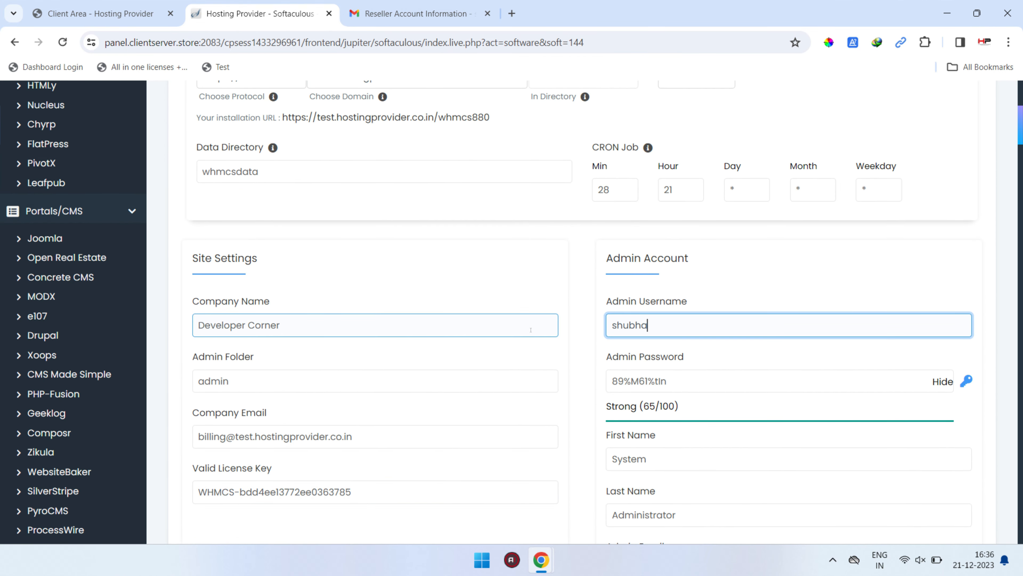
click(894, 377)
drag(855, 374, 460, 380)
text(••••••••••)
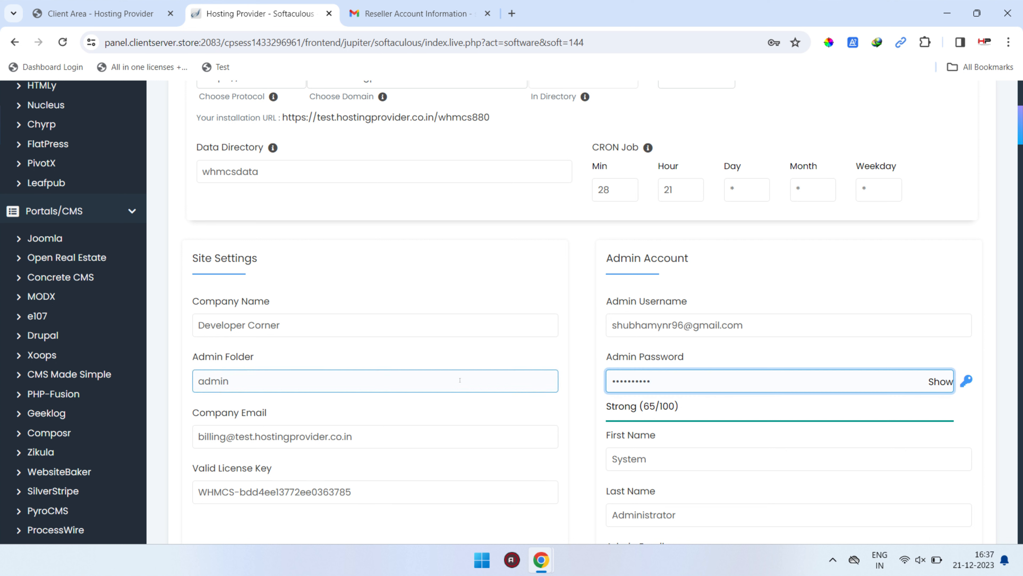
Run the WHMCS installation with English for both languages and open its administrative URL in a separate browser tab.
scroll(459, 380, down, 10)
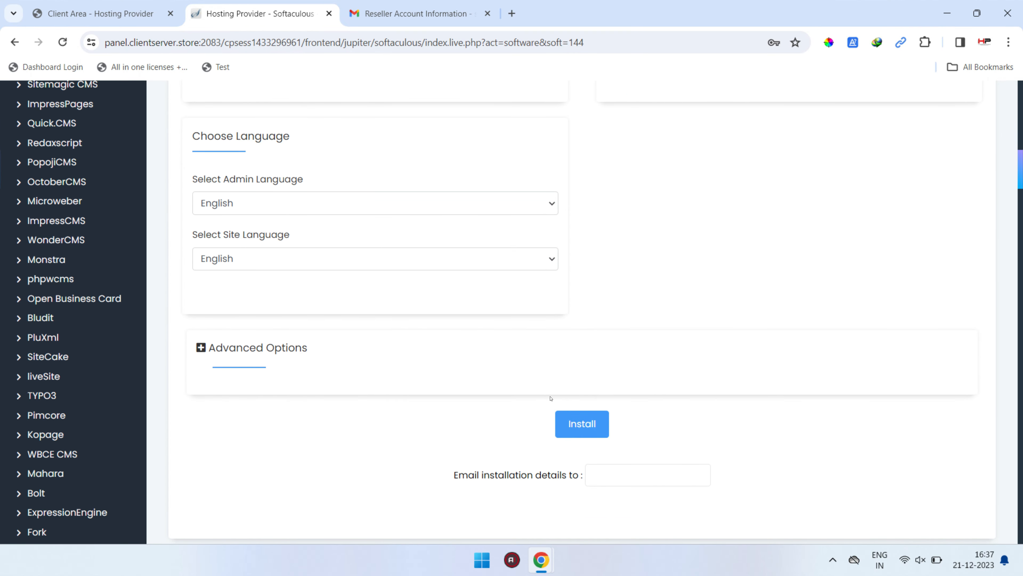
click(580, 423)
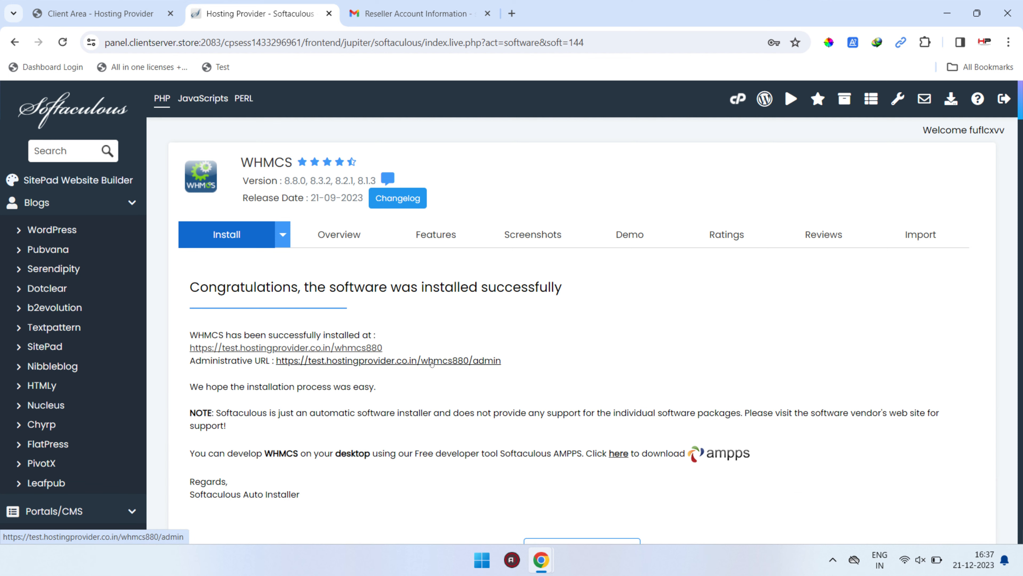
middle_click(399, 361)
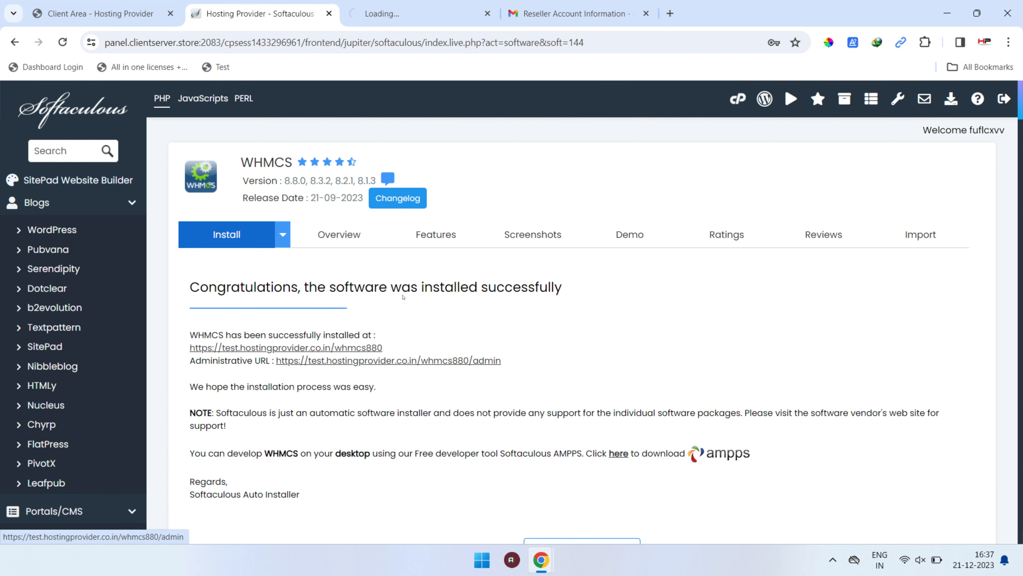
click(396, 13)
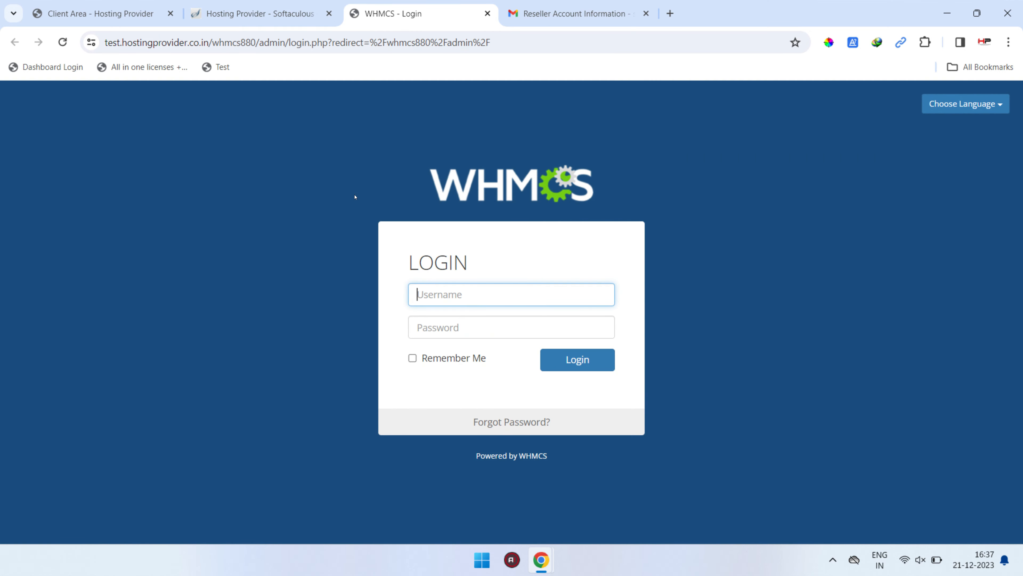
Log in to the WHMCS admin area with the saved e-mail and password, and stop the Getting Started Wizard from showing again.
click(453, 296)
text(shubha)
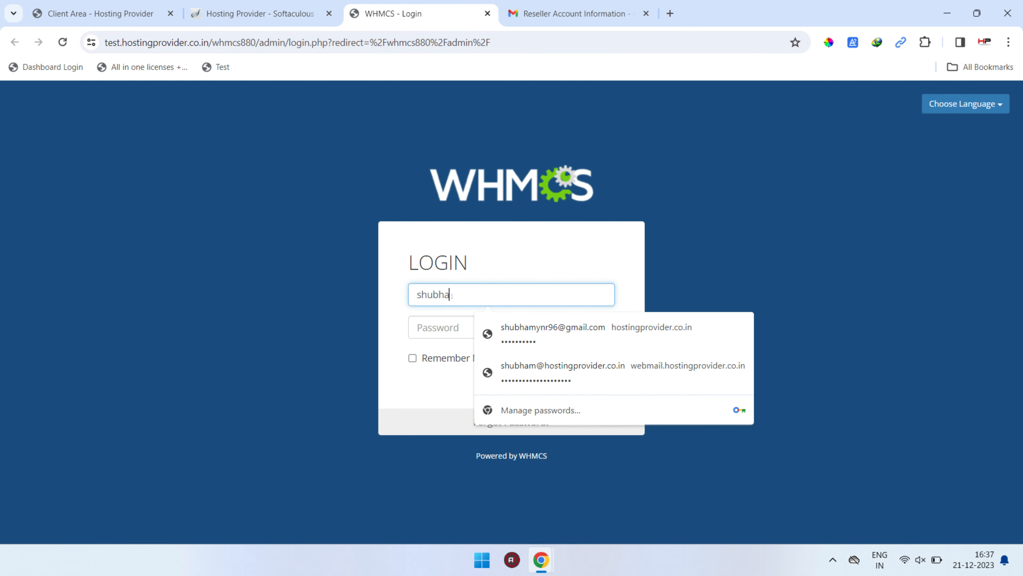
key(Down)
key(Return)
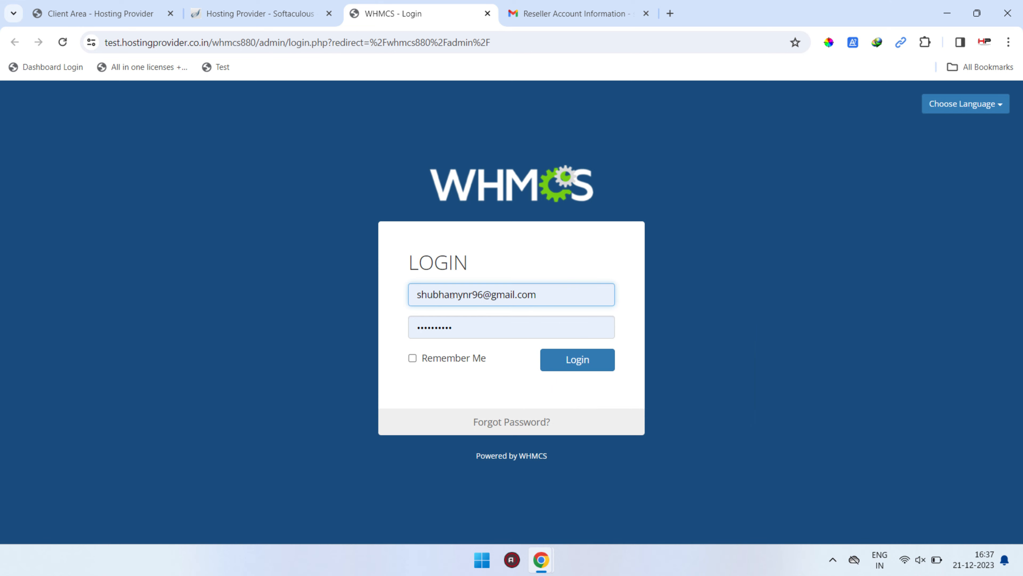
click(464, 360)
click(566, 368)
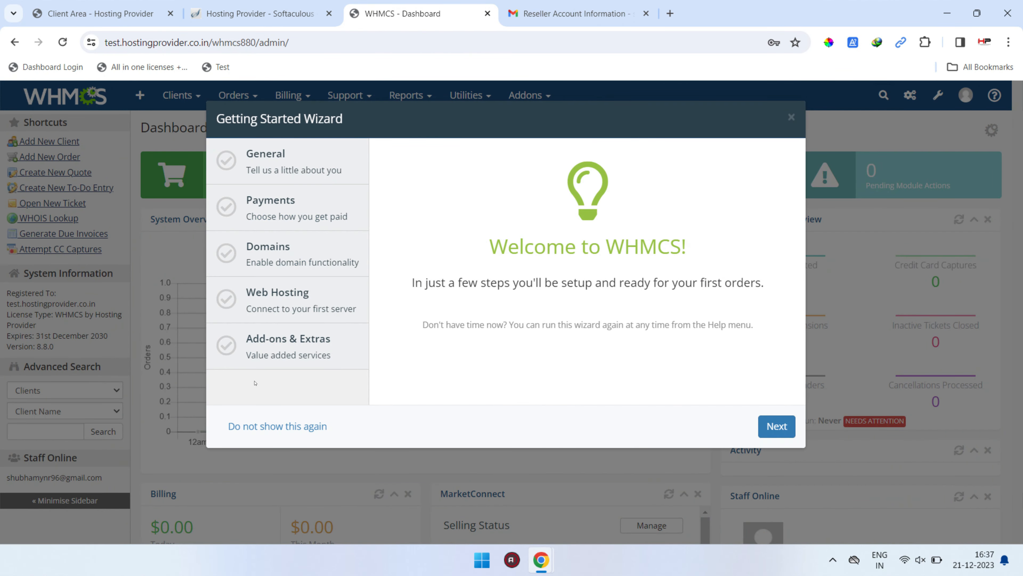
click(259, 426)
Check the registered domain and version in the WHMCS dashboard's System Information.
drag(420, 361, 98, 290)
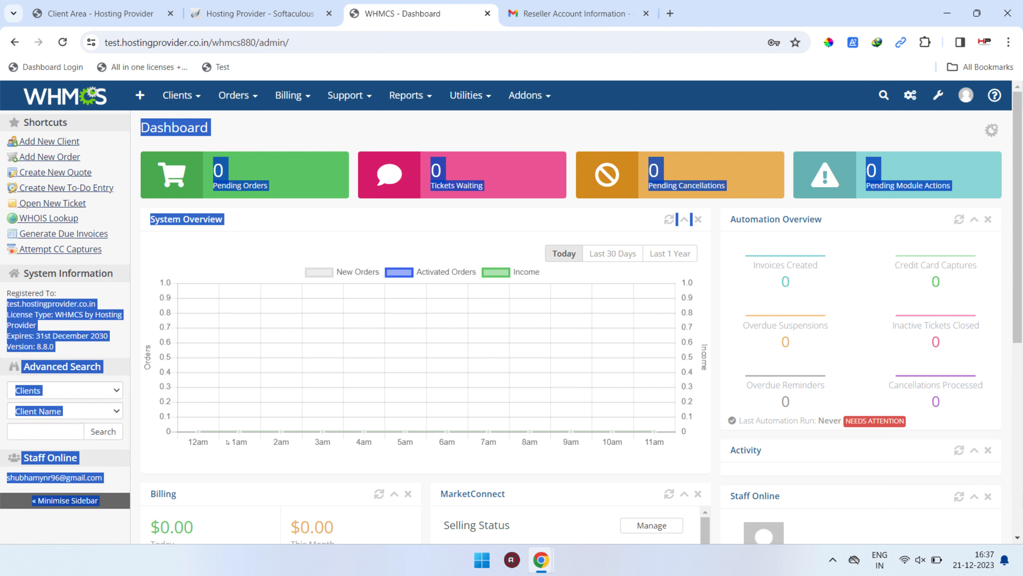
click(75, 303)
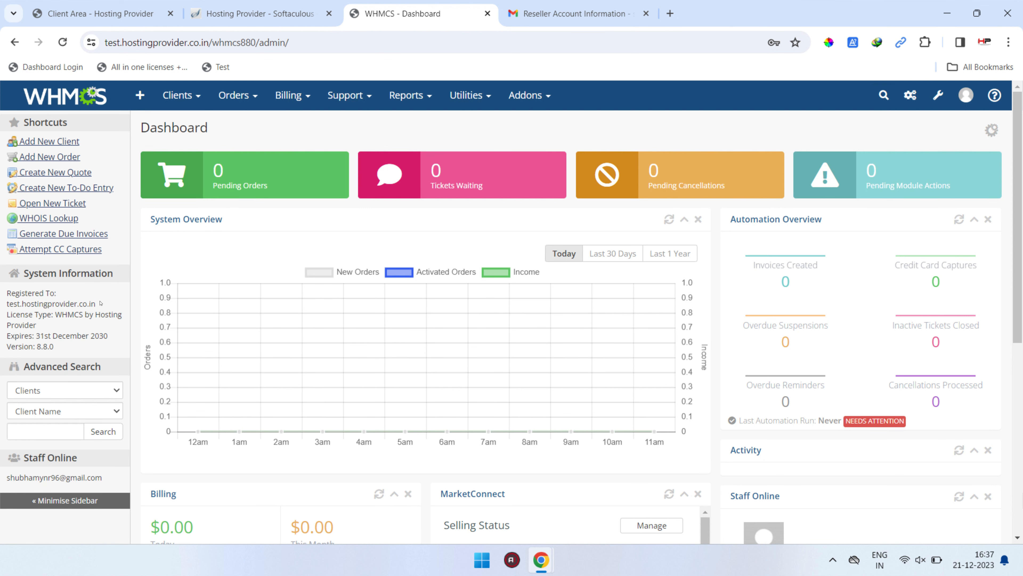
drag(100, 303, 5, 296)
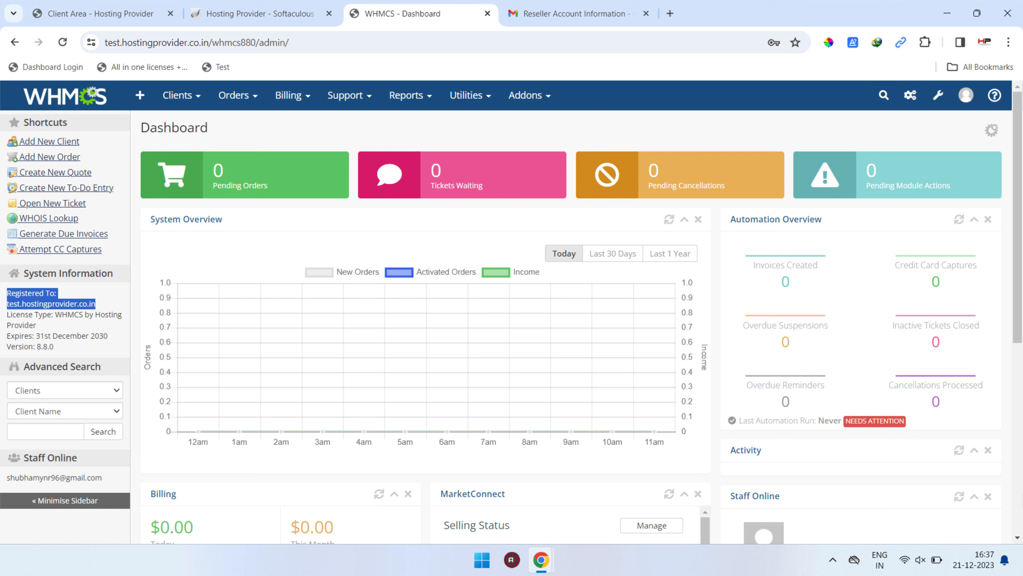
click(45, 306)
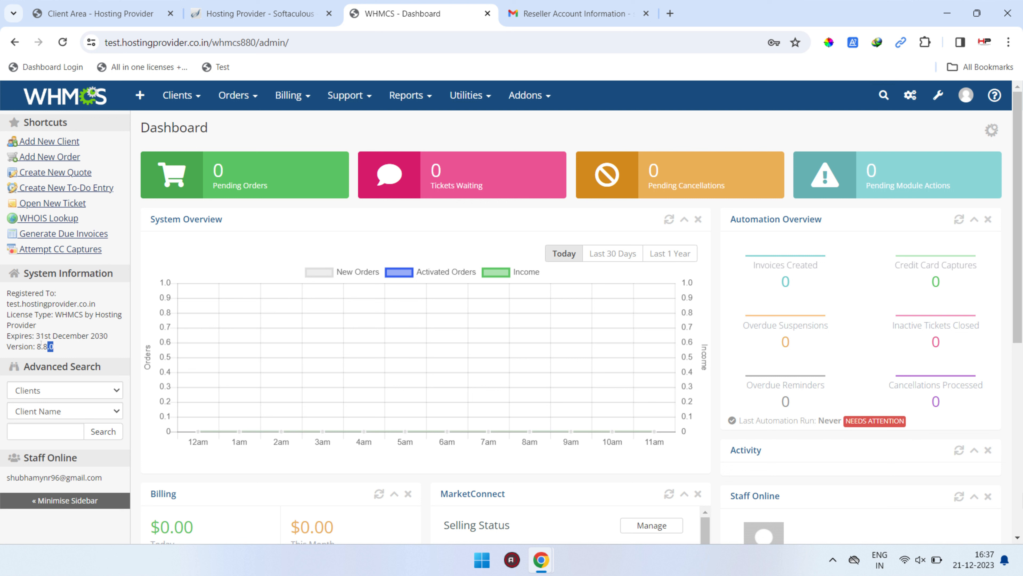
drag(41, 343, 4, 347)
click(87, 308)
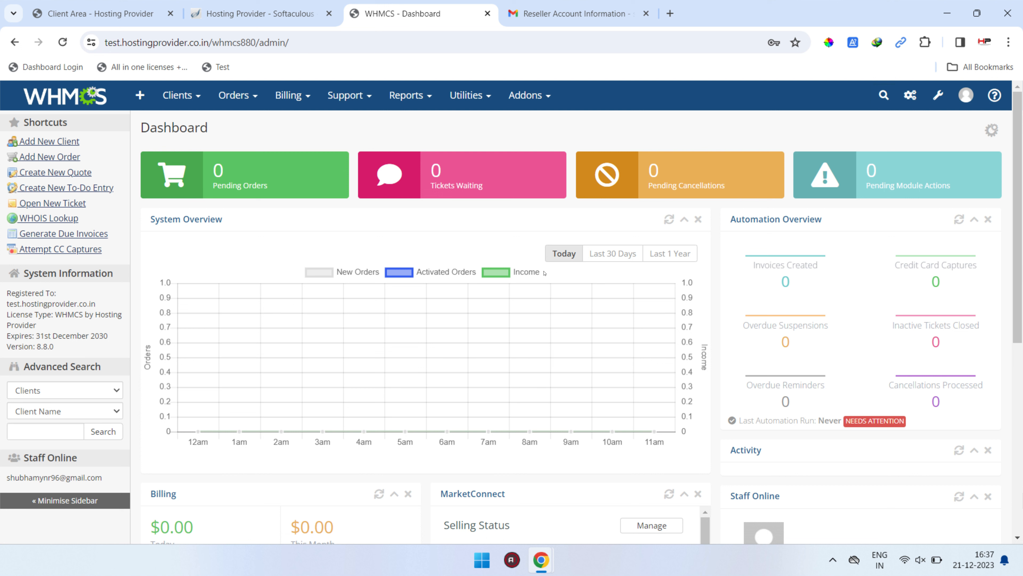